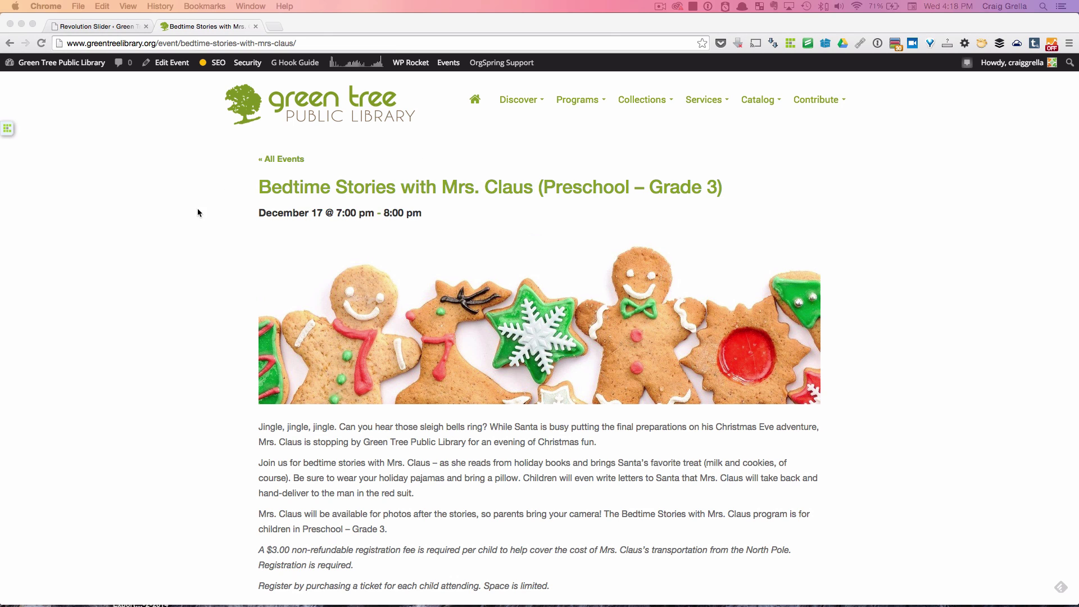
Scroll the event page down past Details and Venue to the $3.00 Tickets box.
scroll(198, 210, down, 1)
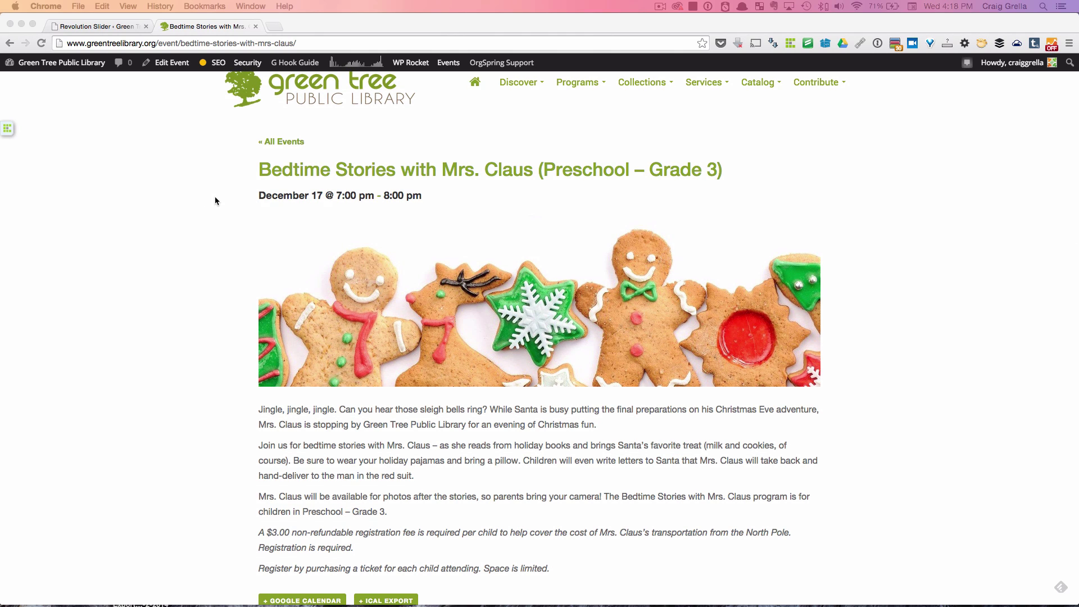
scroll(215, 201, up, 1)
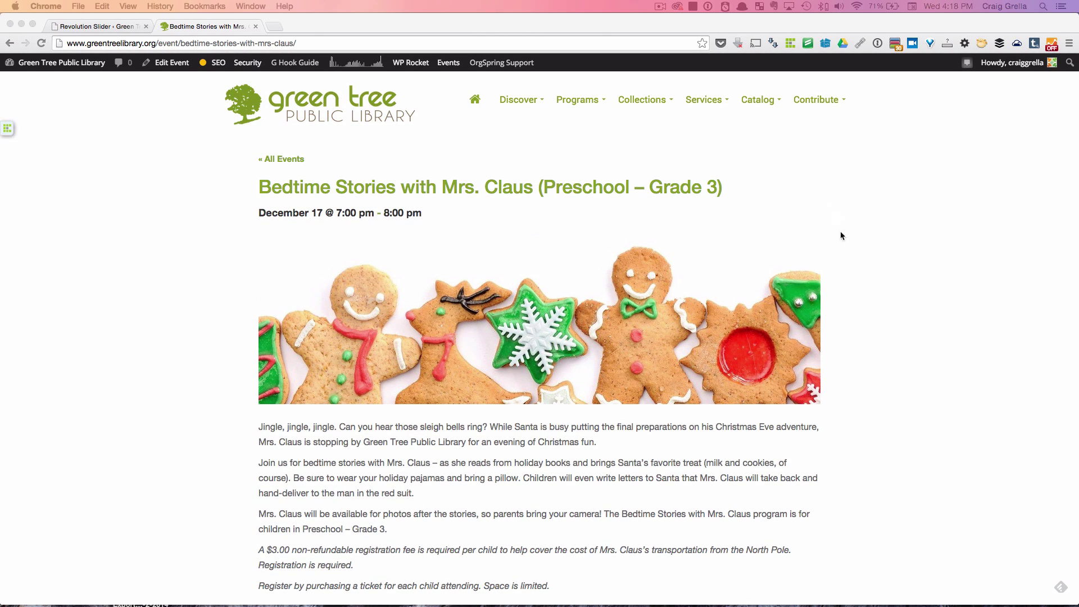
scroll(824, 289, down, 3)
scroll(825, 289, down, 20)
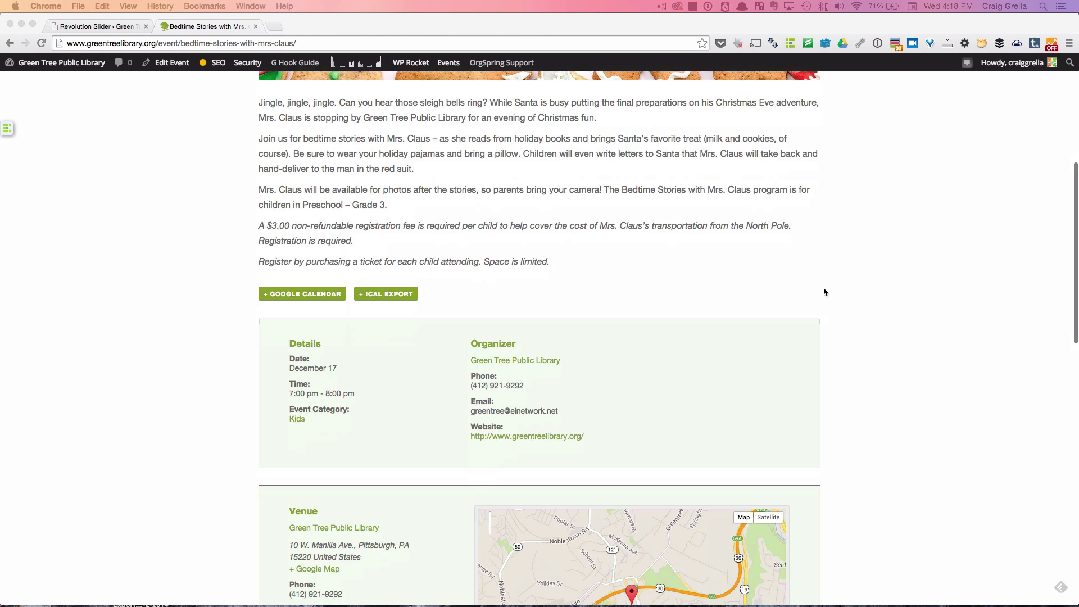
scroll(825, 292, down, 2)
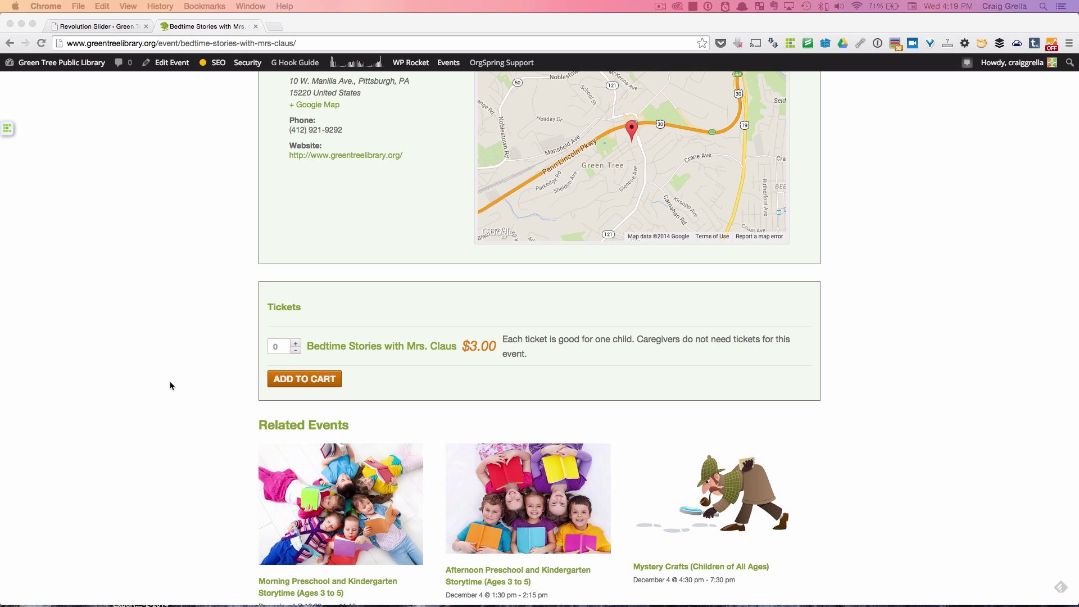
Add a quantity of 1 Bedtime Stories with Mrs. Claus ticket to the cart.
click(296, 346)
click(296, 344)
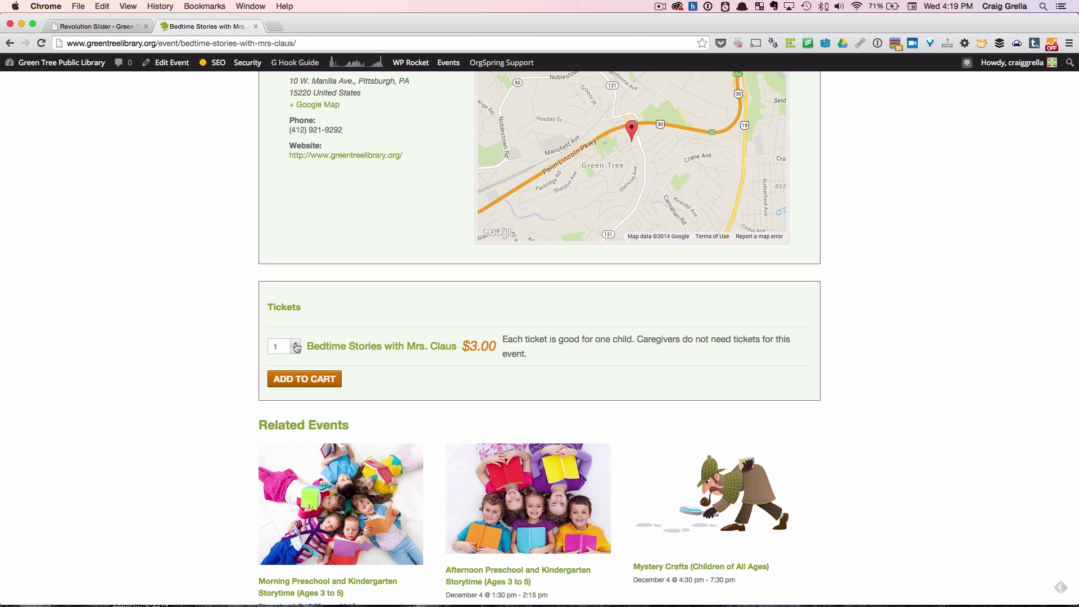
click(308, 384)
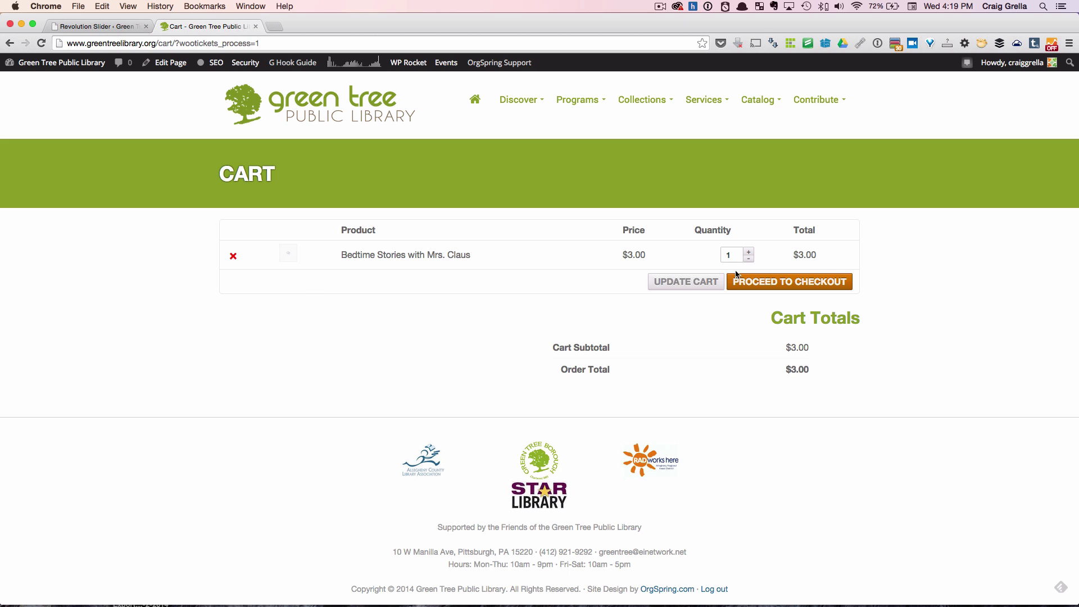
Go to checkout for the $3.00 ticket and scroll past the billing details to the saved-card payment.
click(718, 277)
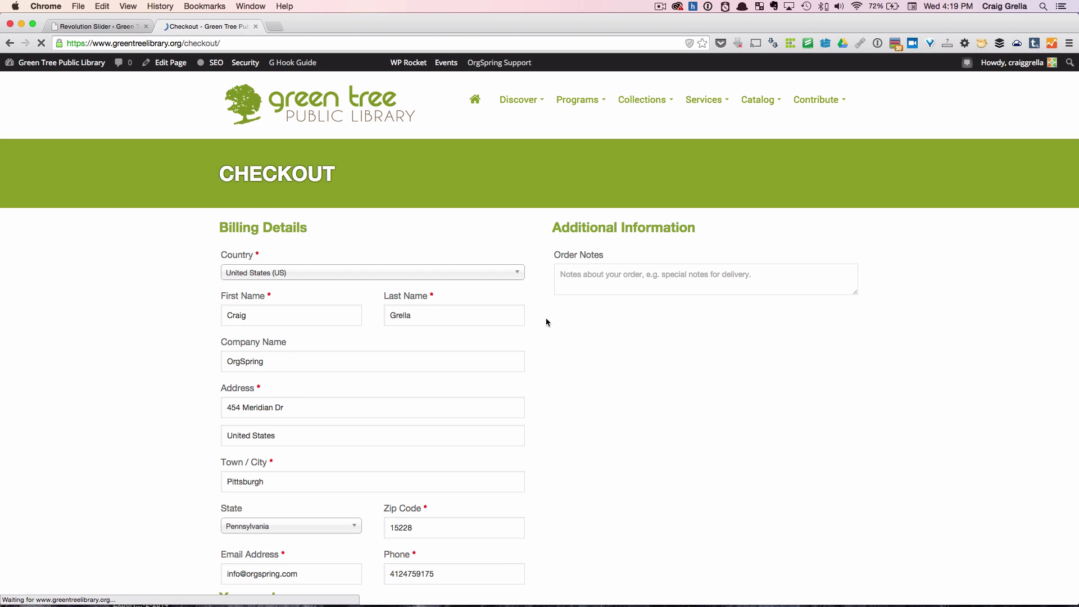
scroll(545, 322, down, 3)
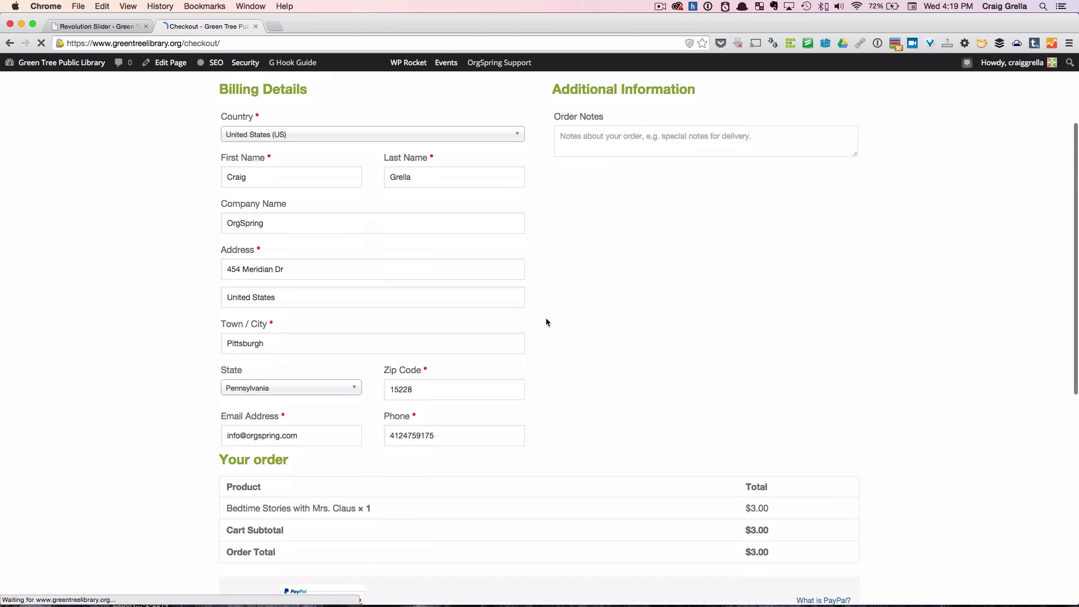
scroll(264, 239, down, 5)
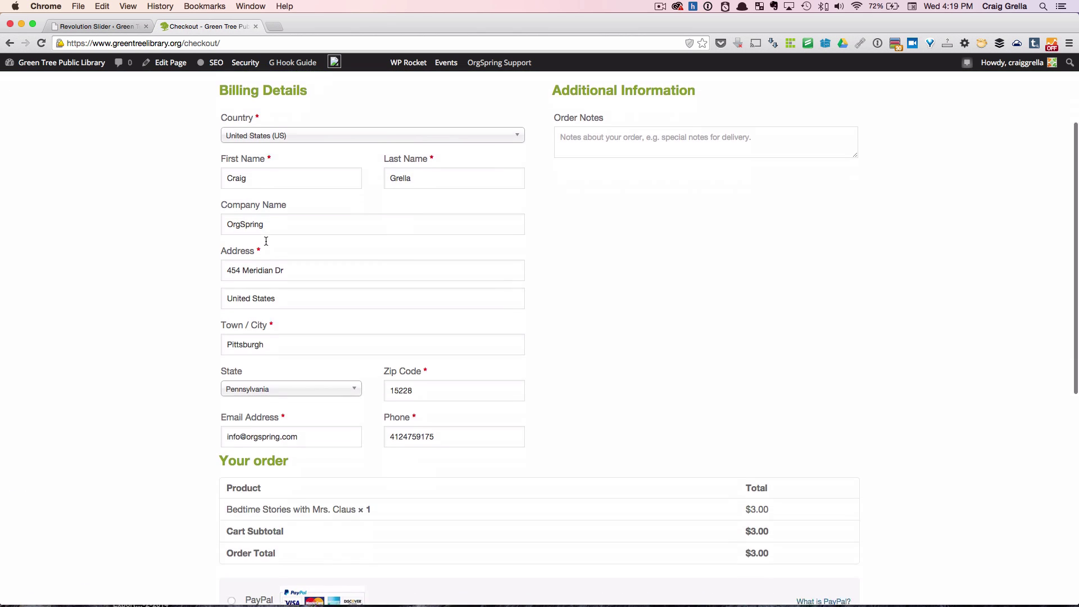
scroll(266, 242, down, 1)
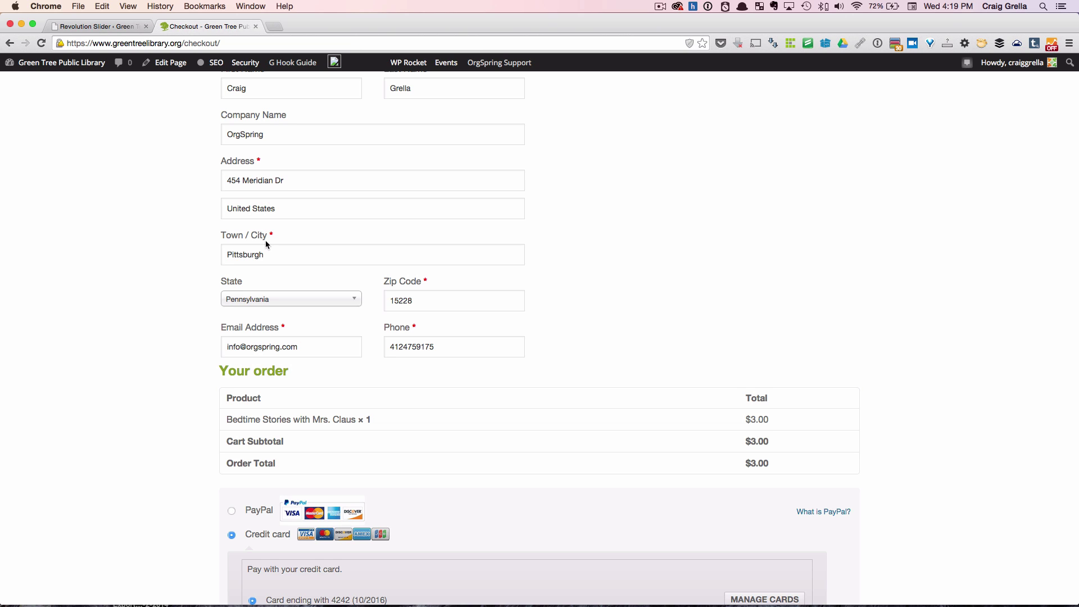
scroll(265, 241, down, 2)
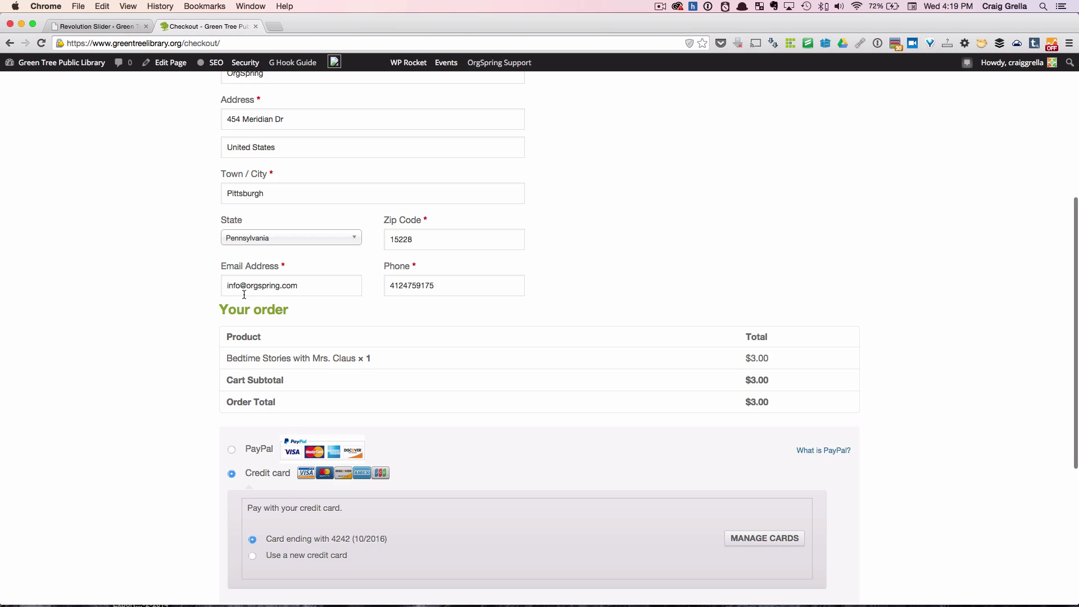
scroll(247, 292, down, 3)
scroll(244, 294, down, 1)
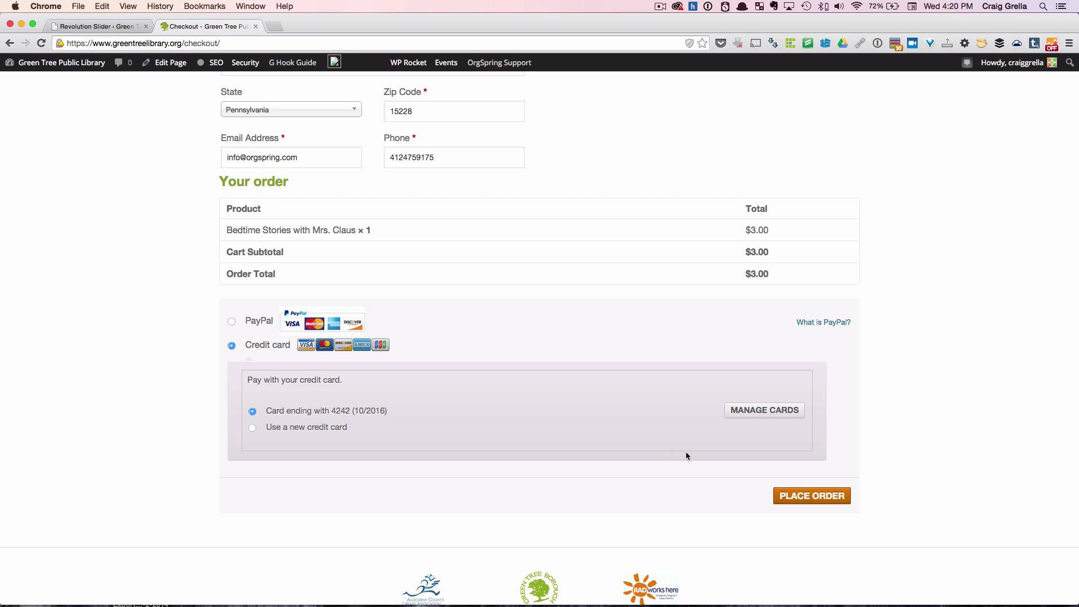
Place the order and review order #1881's received details, paid $3.00 by credit card.
click(805, 501)
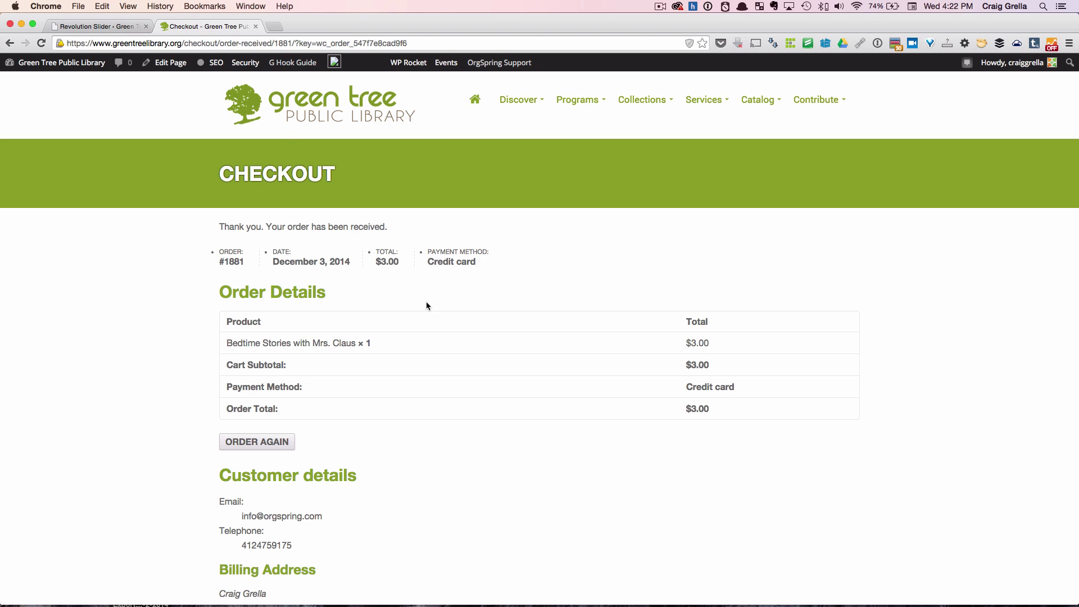
scroll(427, 302, down, 2)
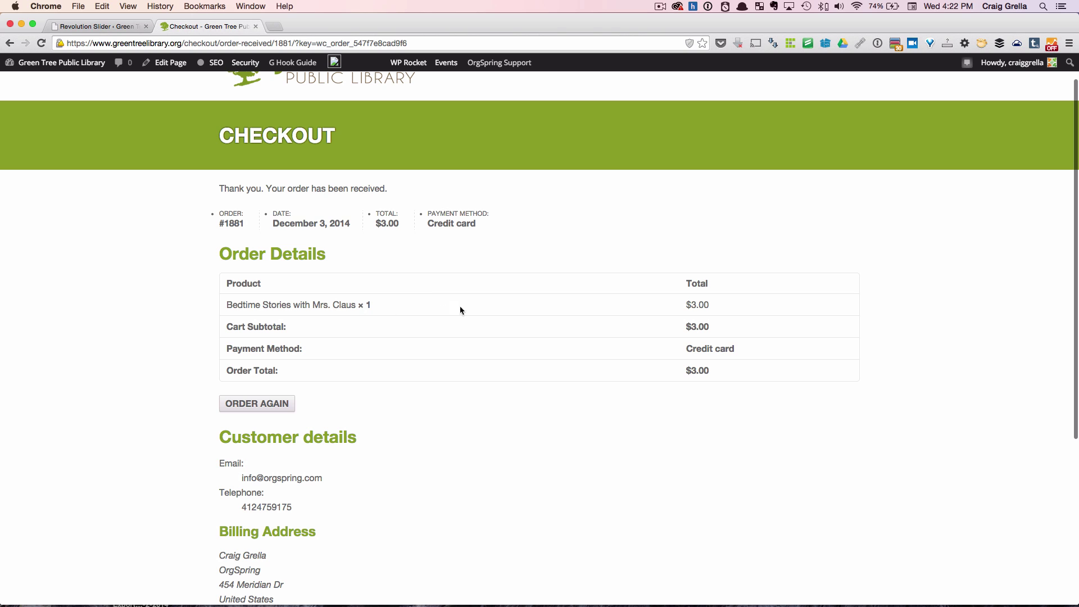
scroll(568, 405, down, 5)
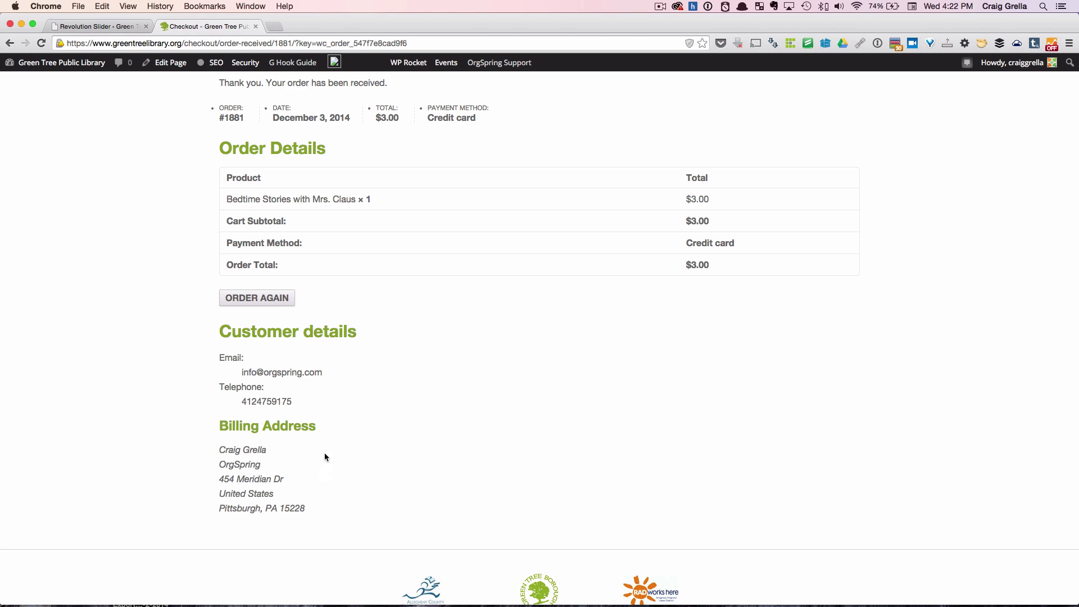
scroll(332, 416, up, 7)
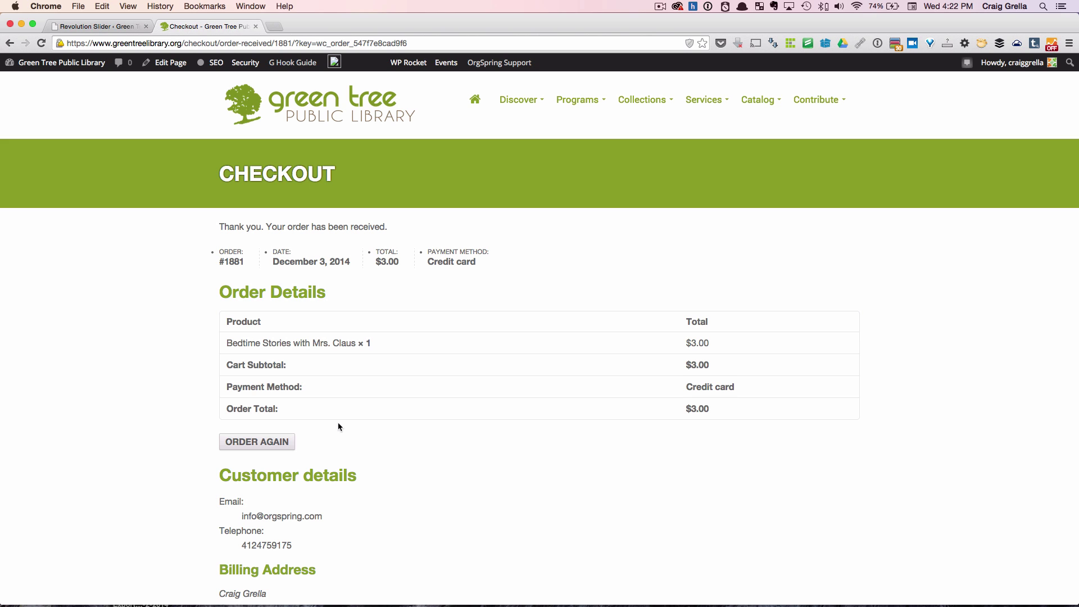
scroll(338, 425, down, 1)
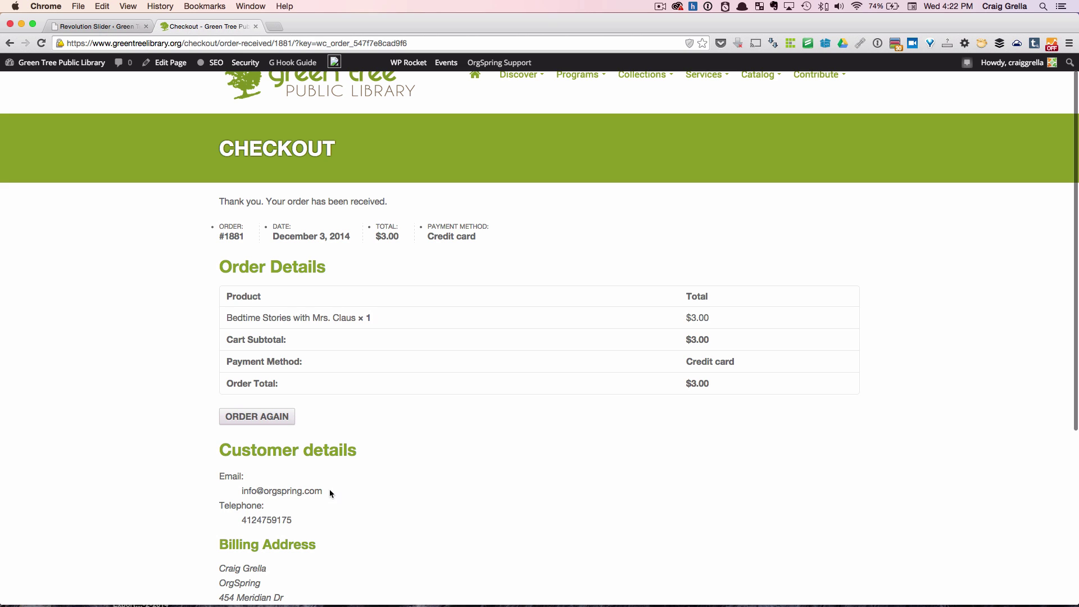
Select the customer's email address in the customer details and scroll through the page.
drag(330, 491, 238, 493)
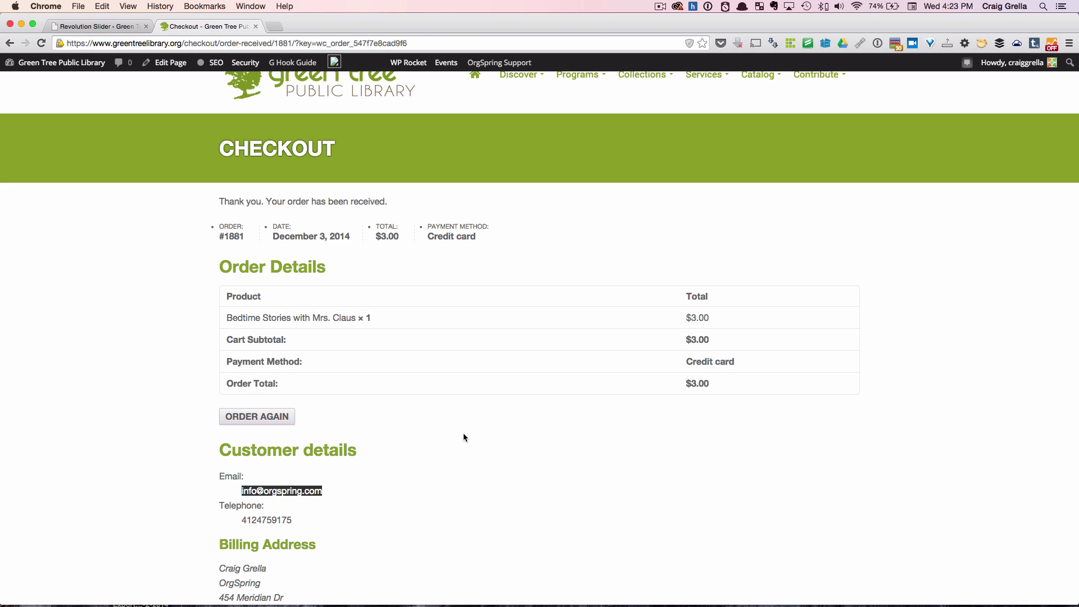
scroll(463, 434, down, 1)
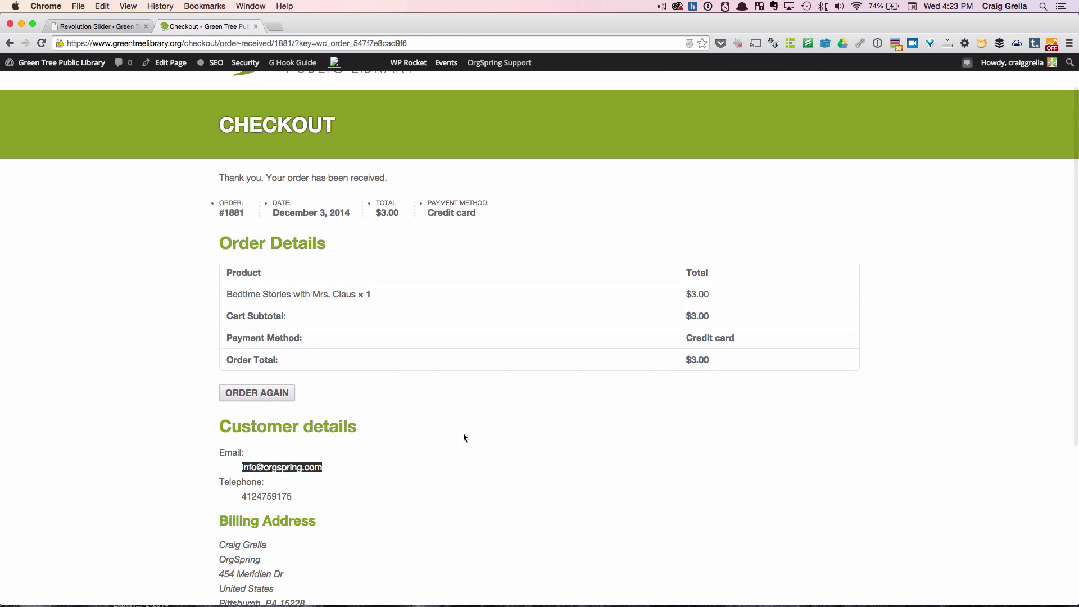
scroll(463, 437, down, 1)
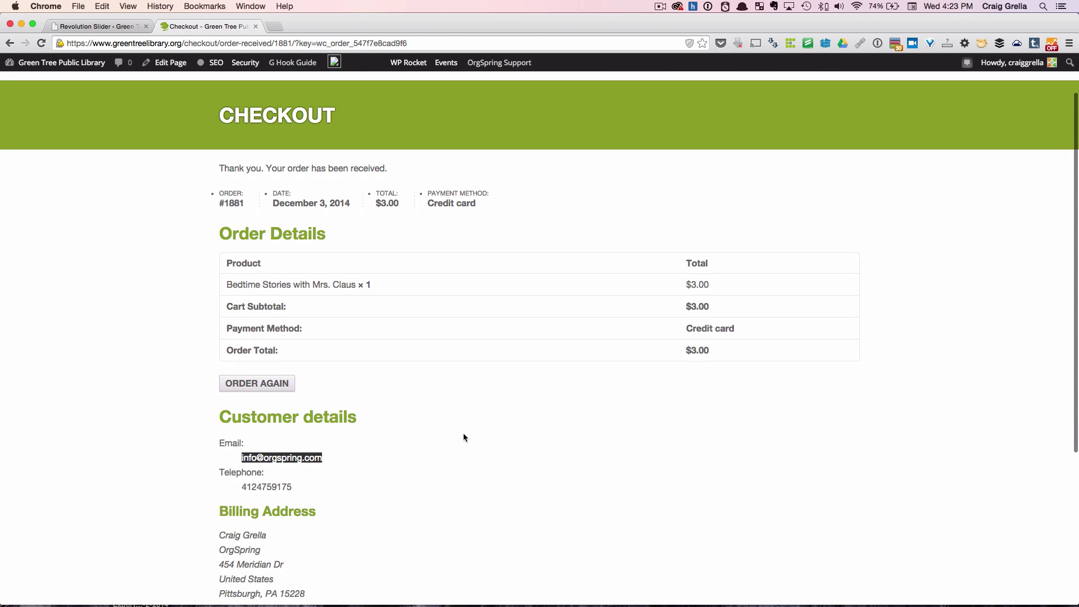
scroll(464, 437, up, 2)
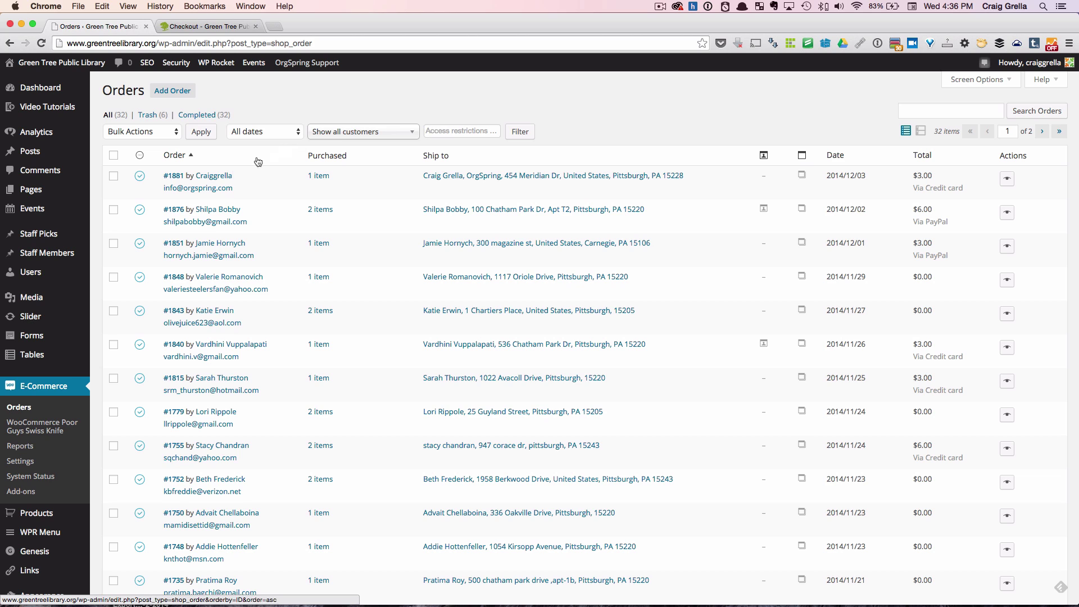
Go to E-Commerce > Orders in the wp-admin sidebar.
mouse_move(228, 191)
Create new manual order #1884 using Add Order.
click(179, 91)
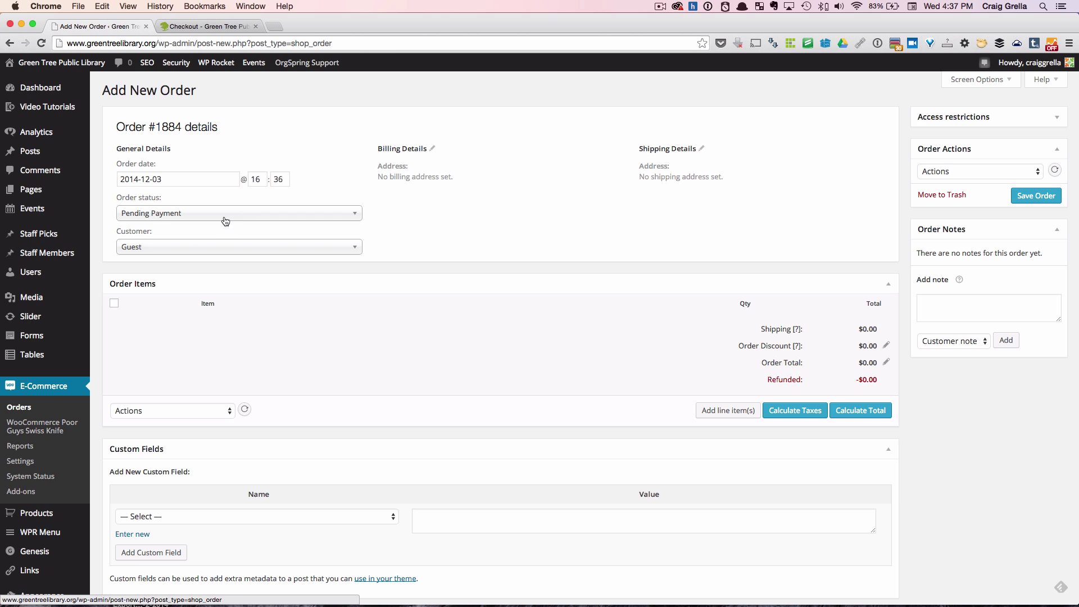
Set order #1884 to Completed and assign it to the registered customer found by name search.
click(187, 215)
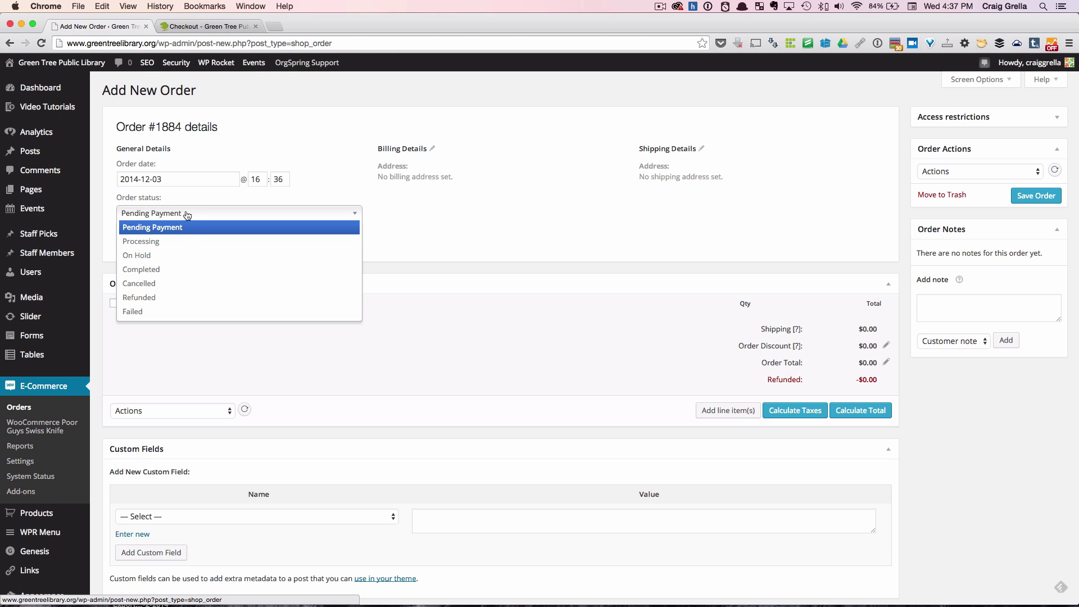
click(182, 268)
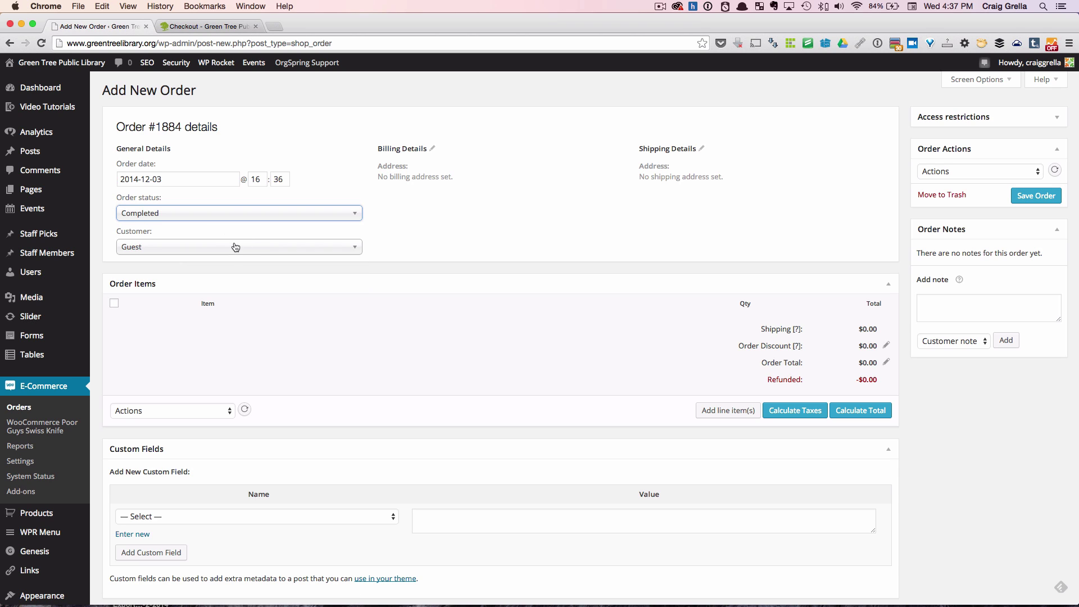
click(235, 247)
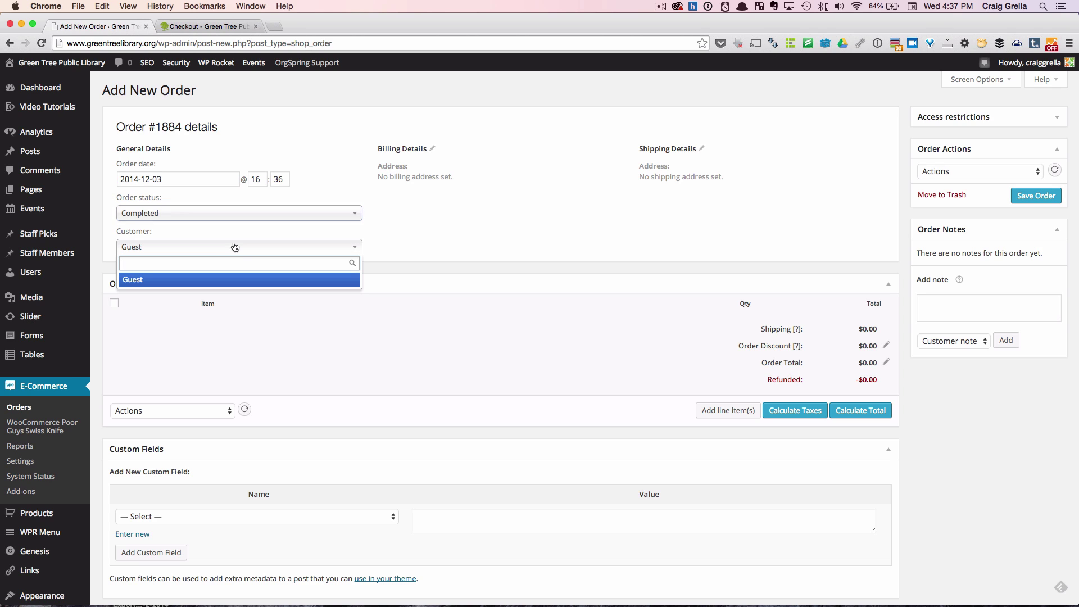
text(craig)
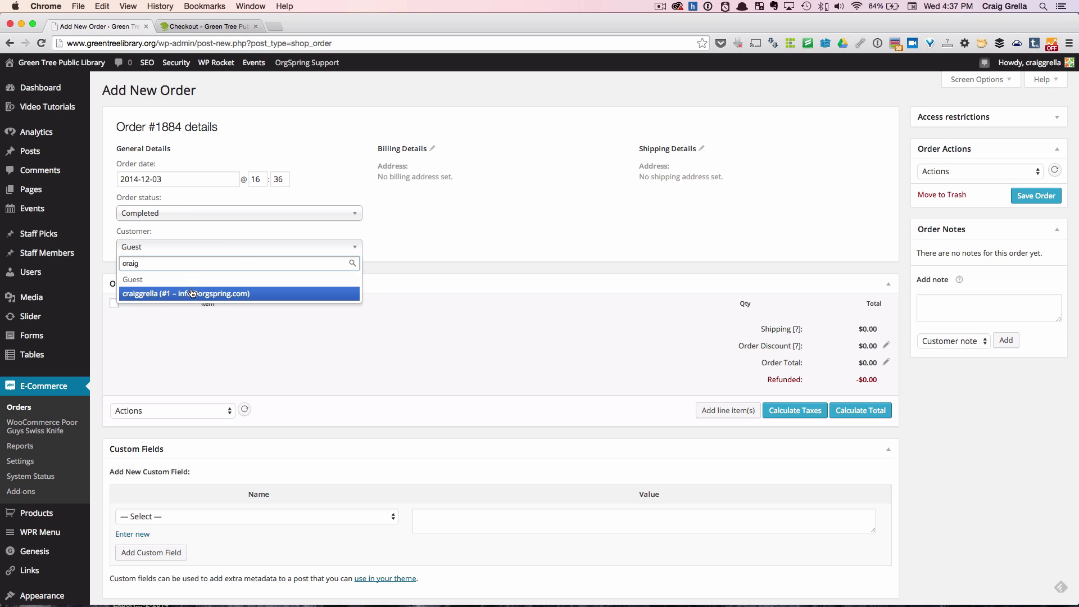
click(193, 294)
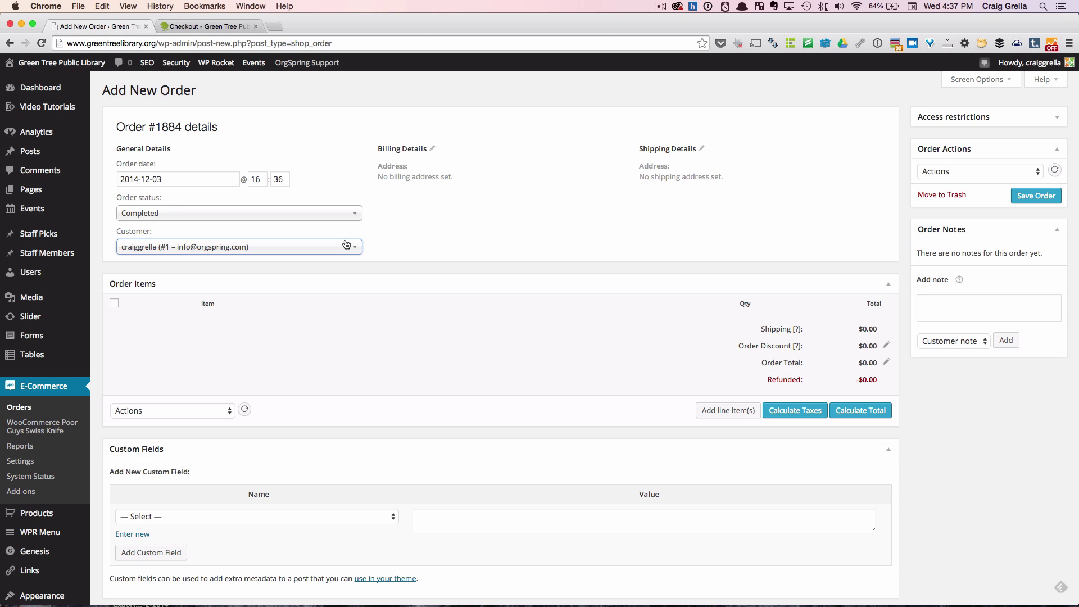
Add the Bedtime Stories with Mrs. Claus ticket as a line item via a 'claus' product search.
click(725, 412)
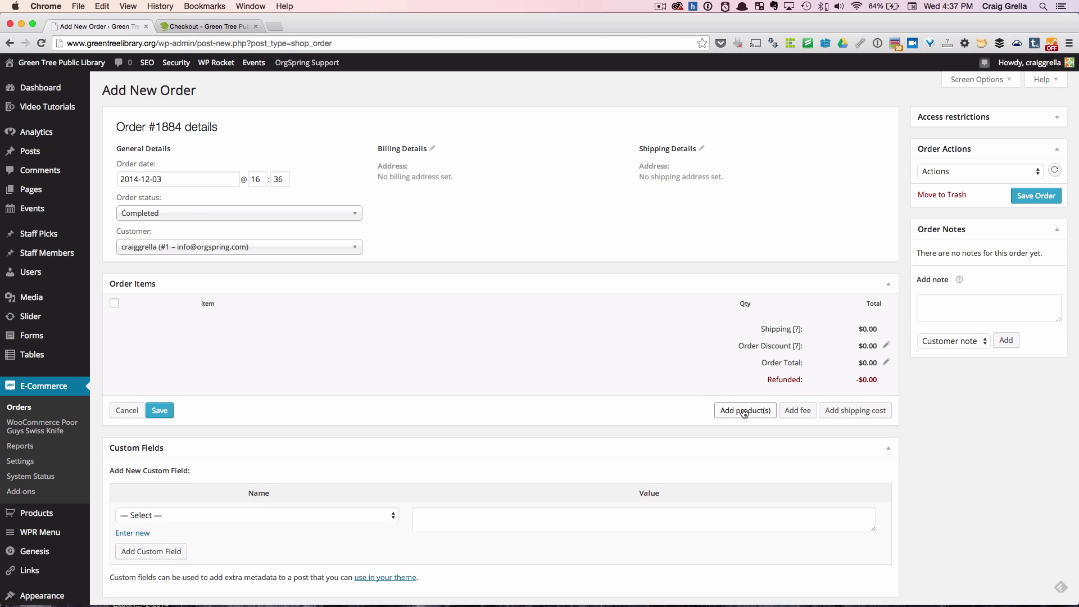
click(746, 414)
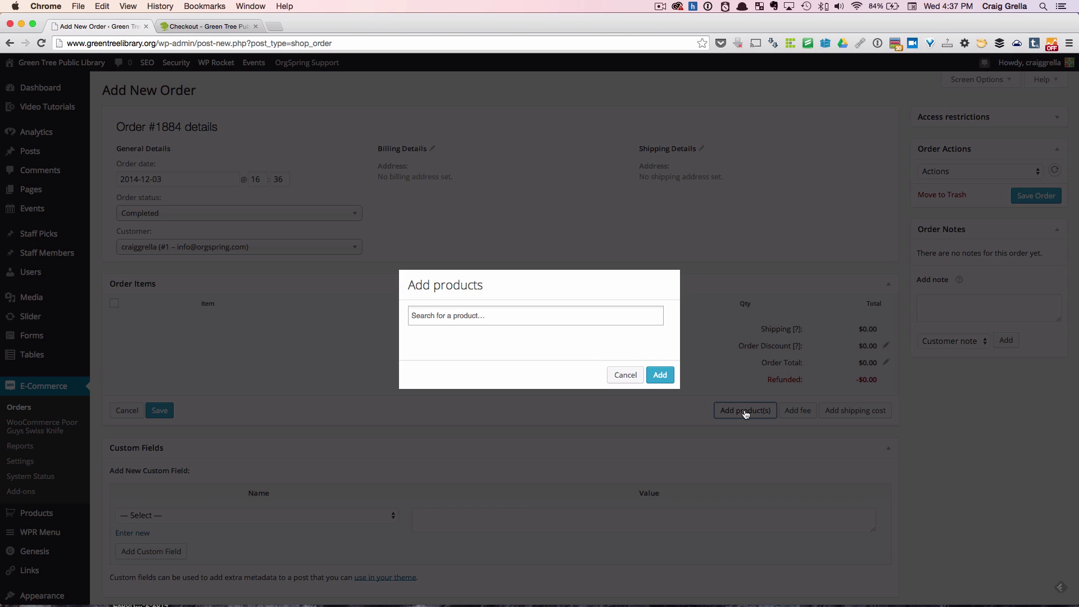
click(523, 313)
text(claus)
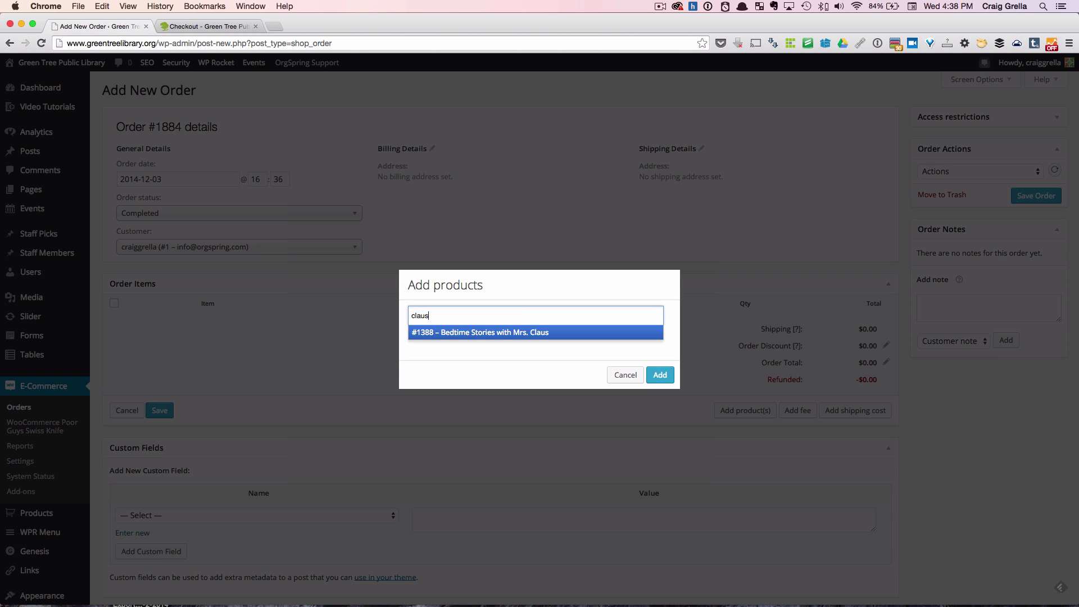
click(484, 336)
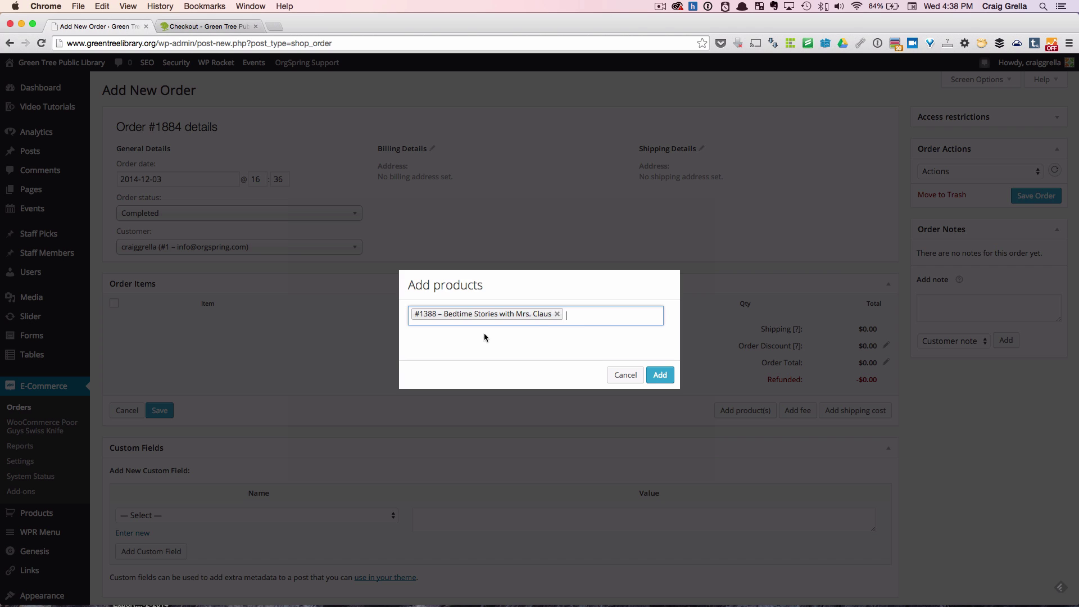
click(660, 375)
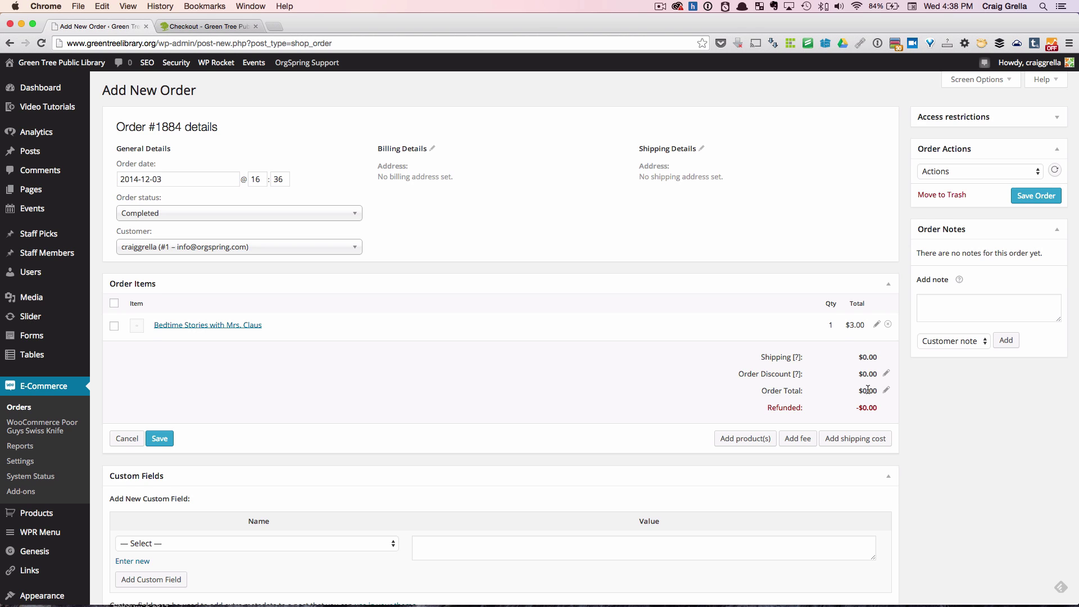
Save the new line item and recalculate the order total to $3.00.
scroll(868, 389, down, 3)
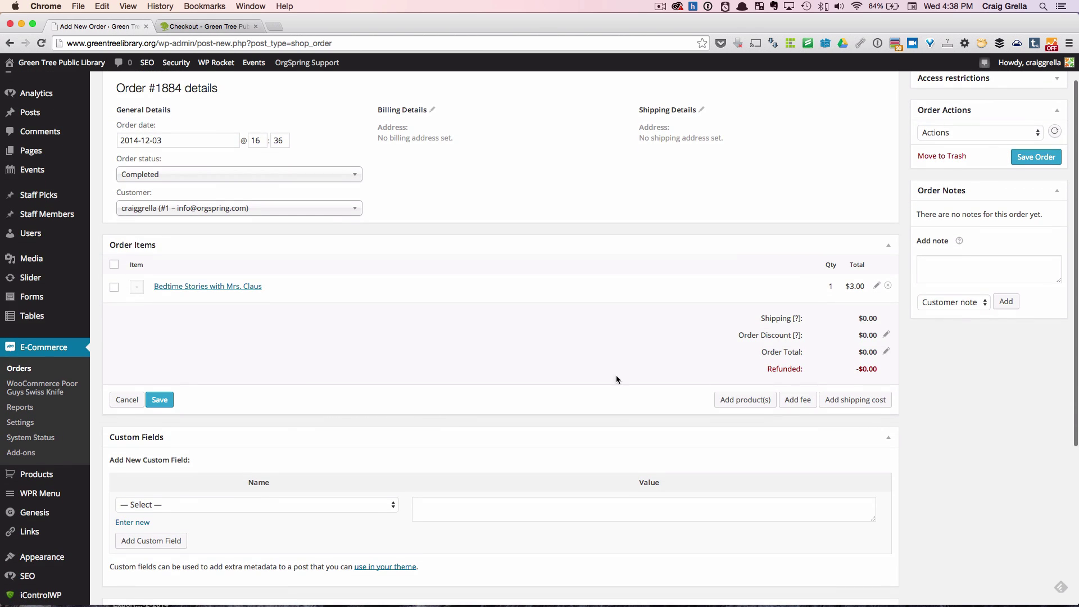
click(170, 396)
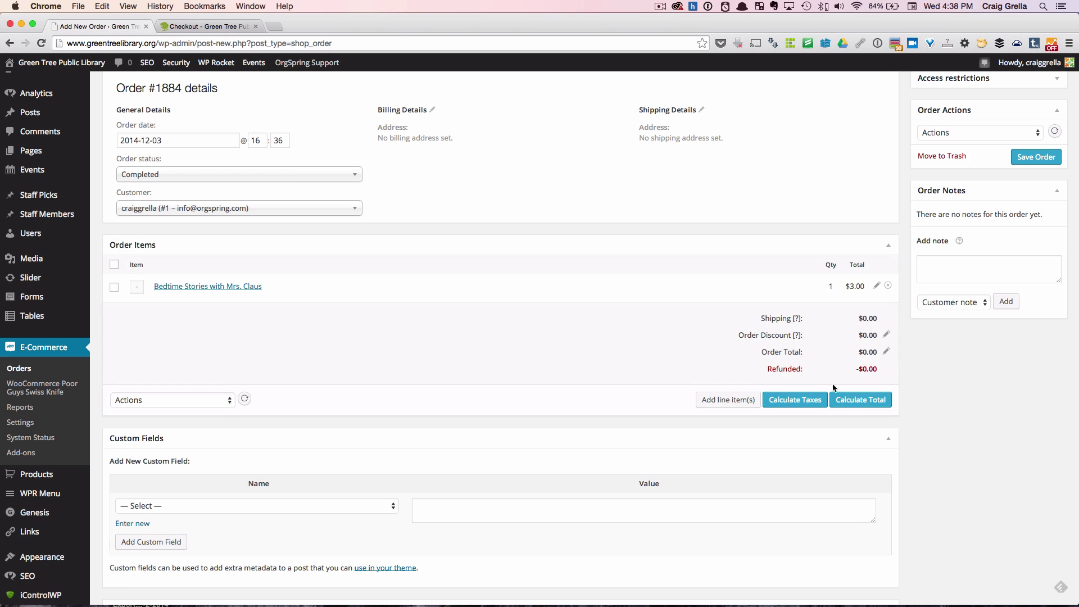
click(867, 400)
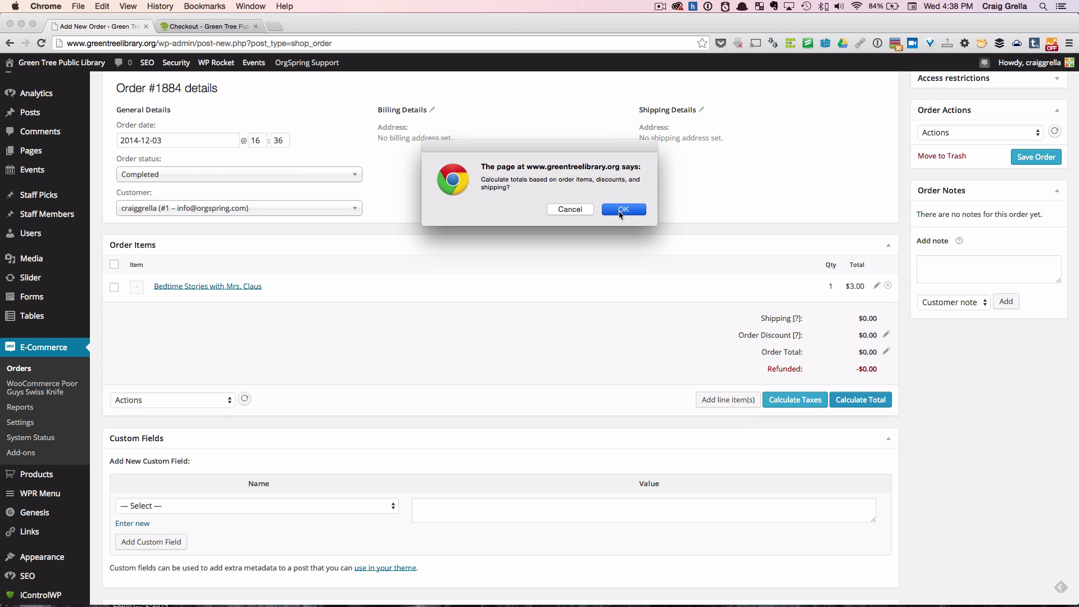
click(621, 211)
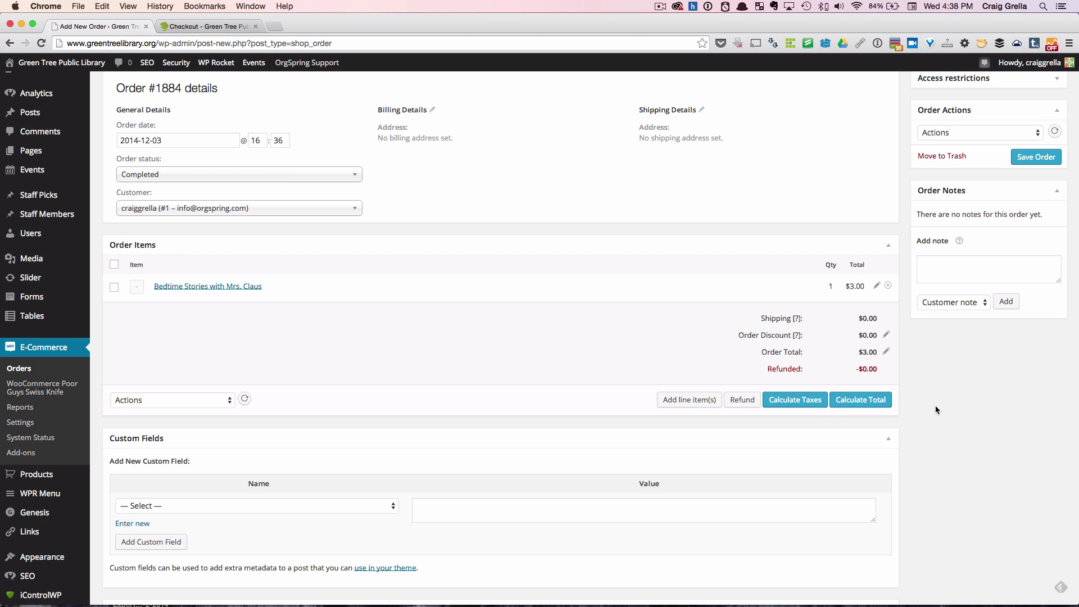
scroll(936, 409, up, 2)
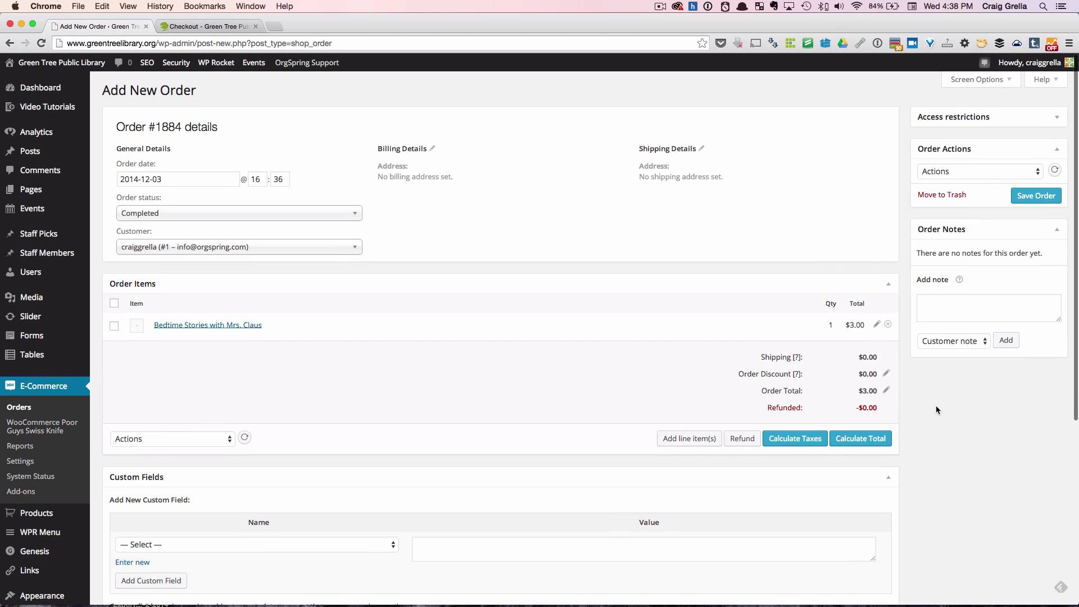
Add the private note 'This was a cash payment in the store.' and save order #1884.
click(952, 304)
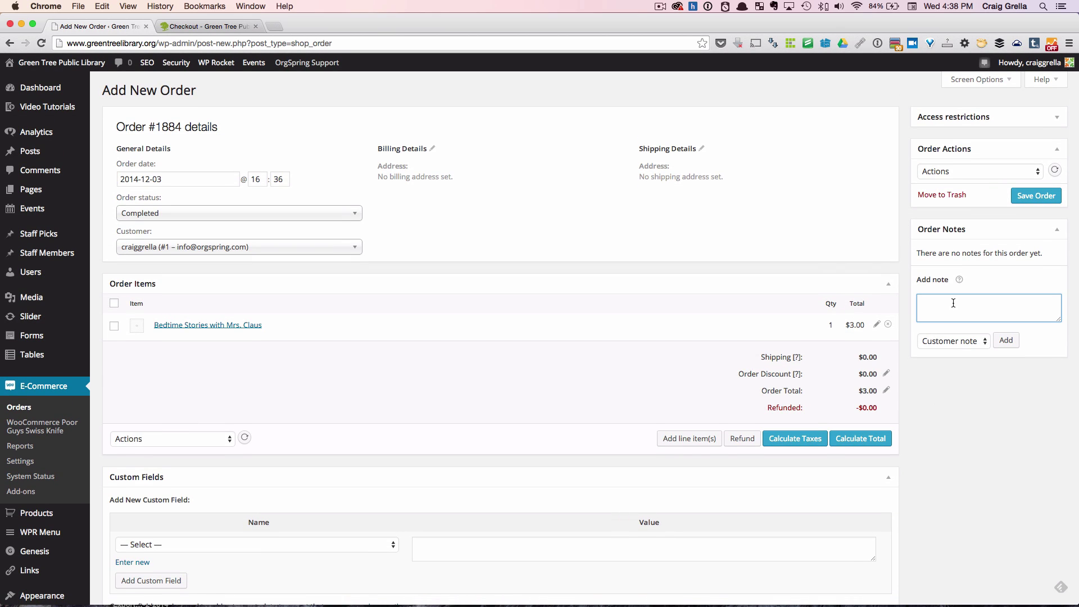
text(This was a cash payment in the store.)
click(985, 342)
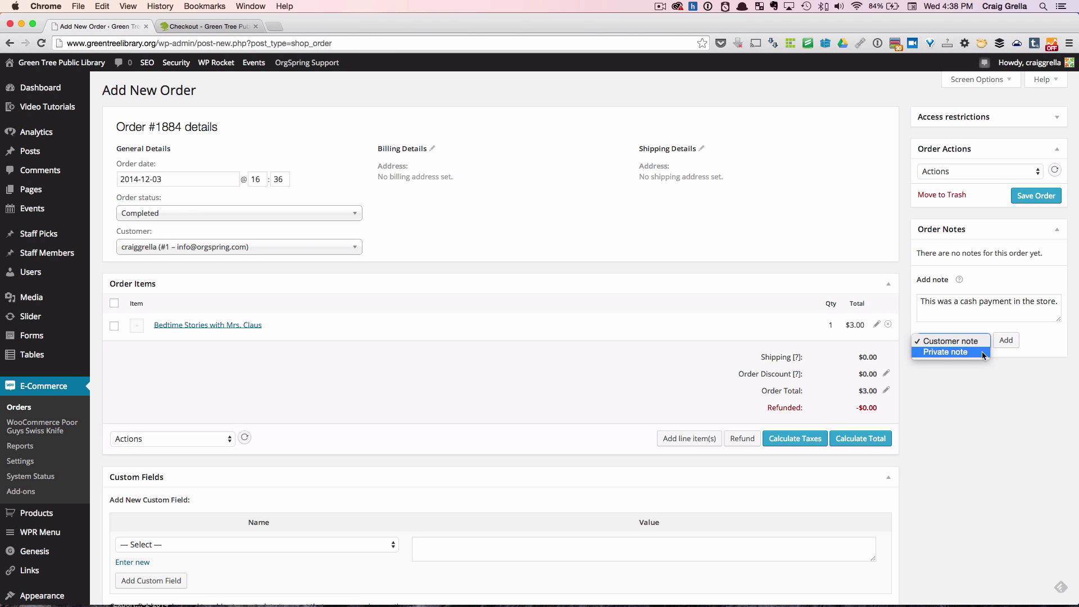
click(982, 352)
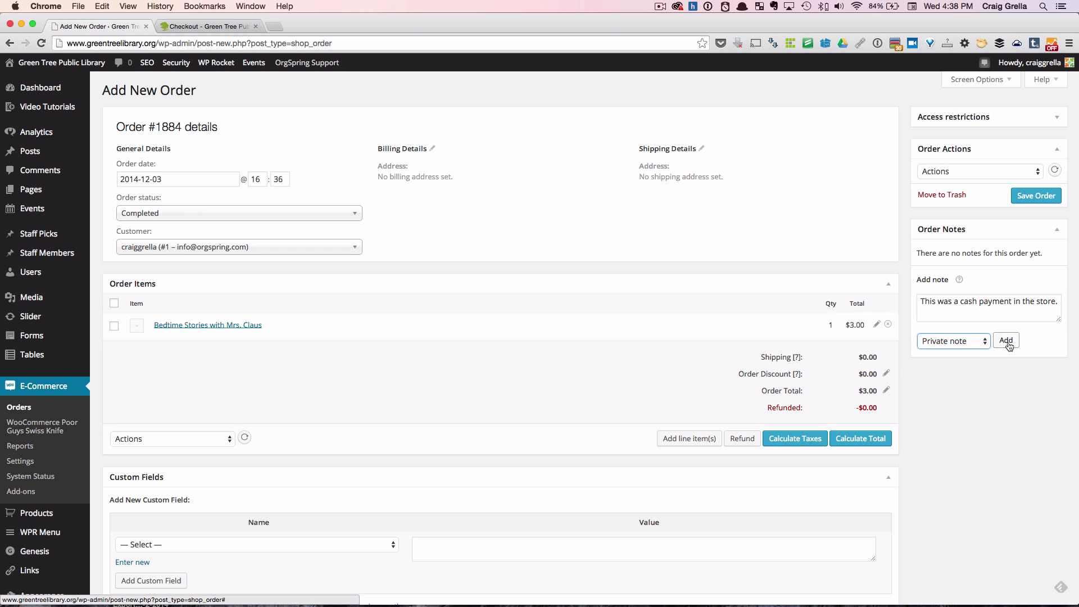
click(1007, 341)
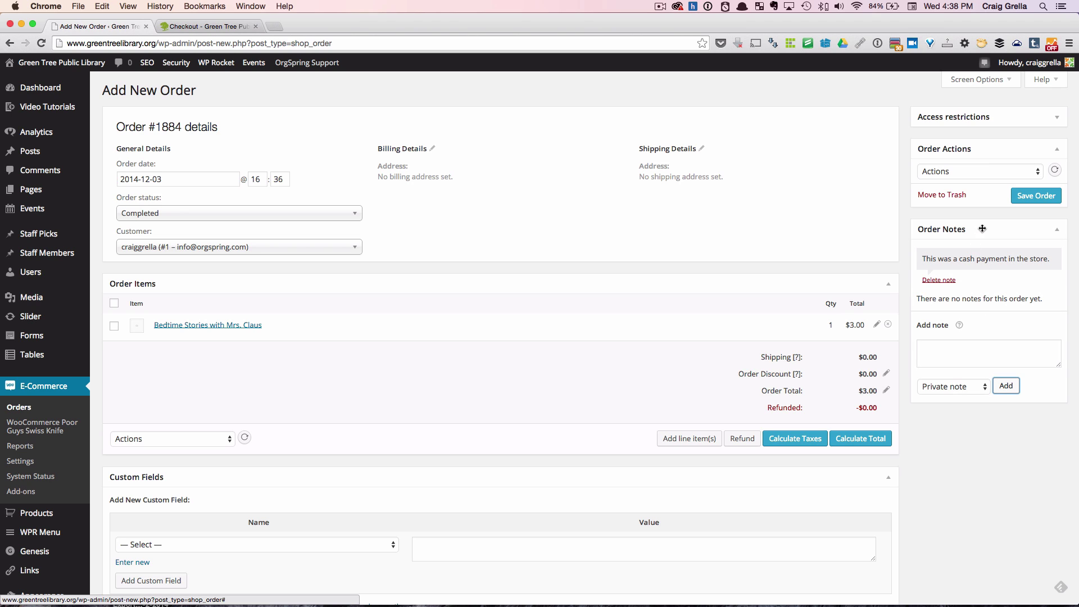
click(1030, 200)
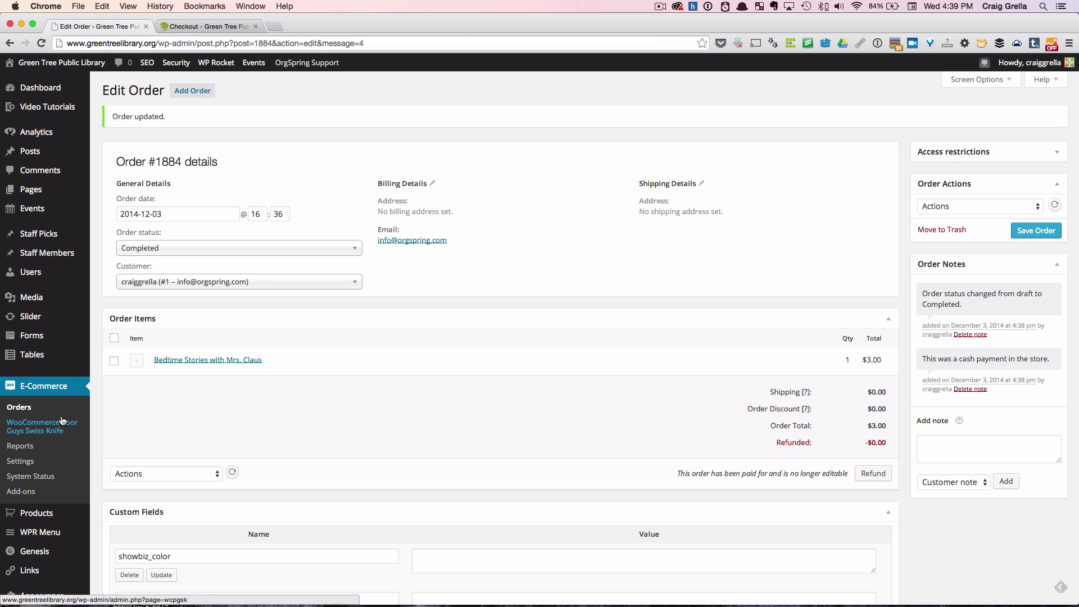
Open the Orders list and confirm order #1884 shows Completed for $3.00 at the top.
click(27, 412)
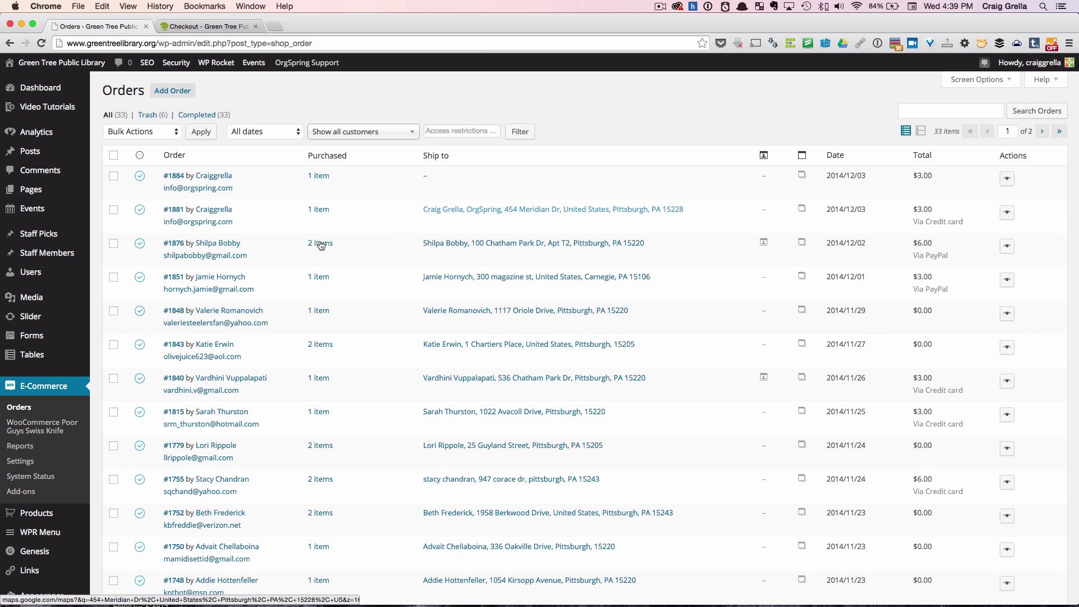
mouse_move(282, 218)
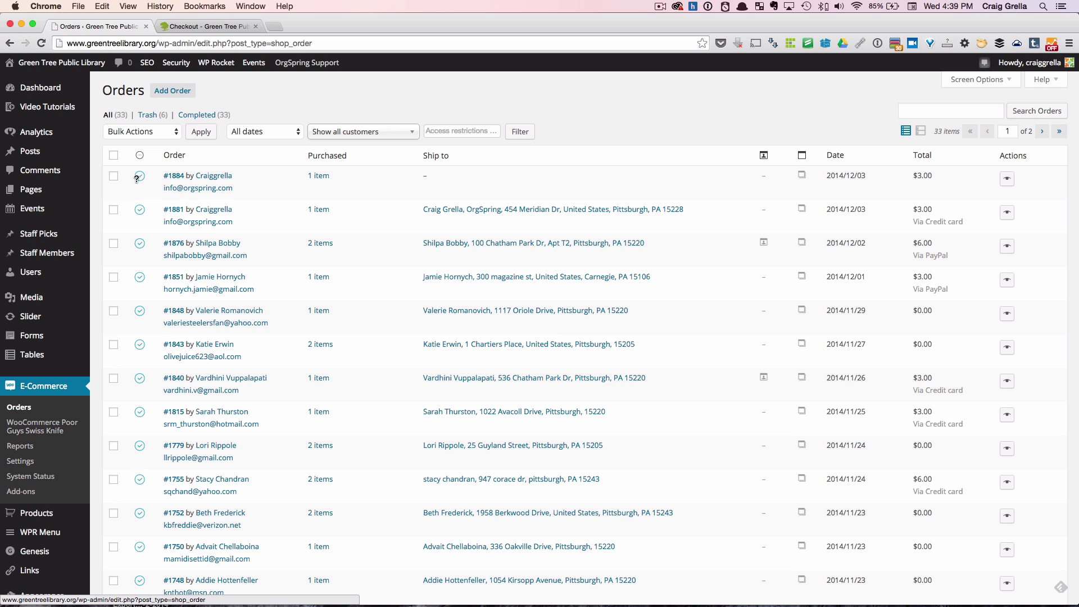
mouse_move(140, 209)
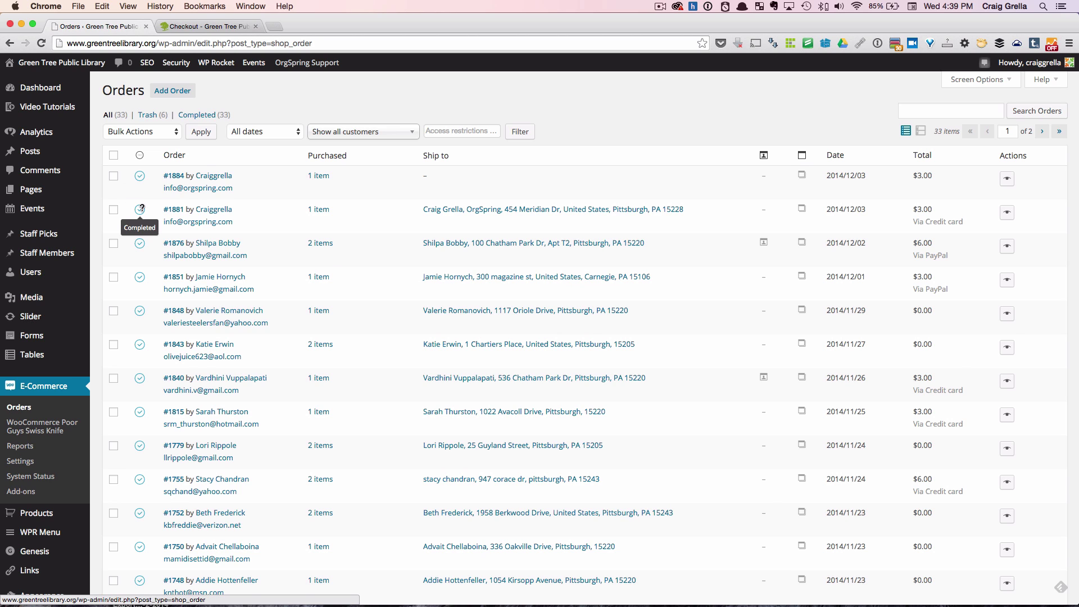